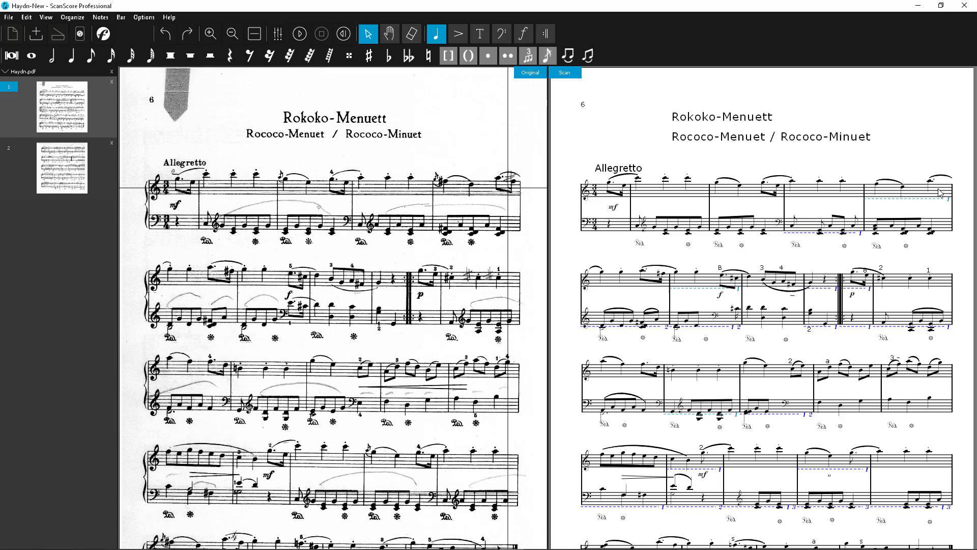
# Add a sixteenth note after the last treble note of bar 5 to complete the beamed figure.
pyautogui.click(931, 184)
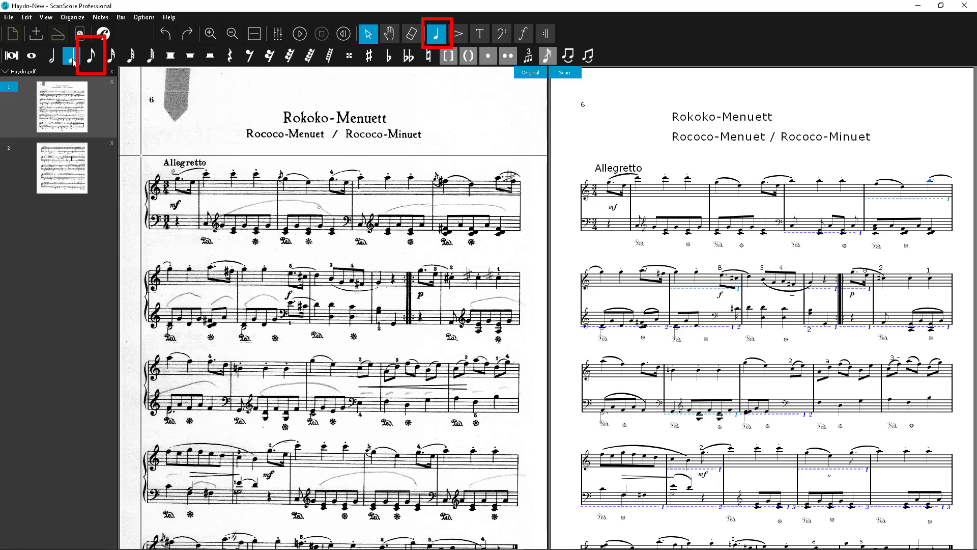
pyautogui.click(92, 57)
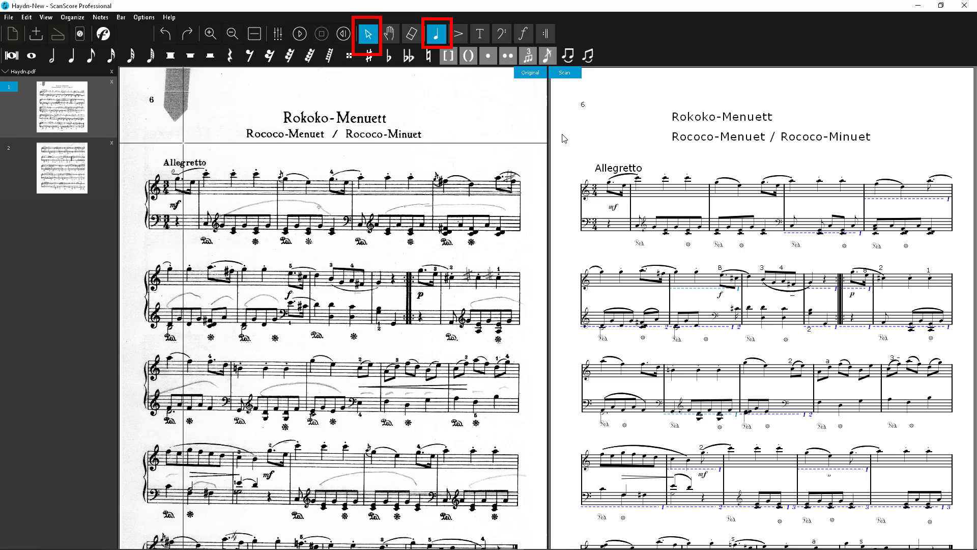
pyautogui.click(112, 56)
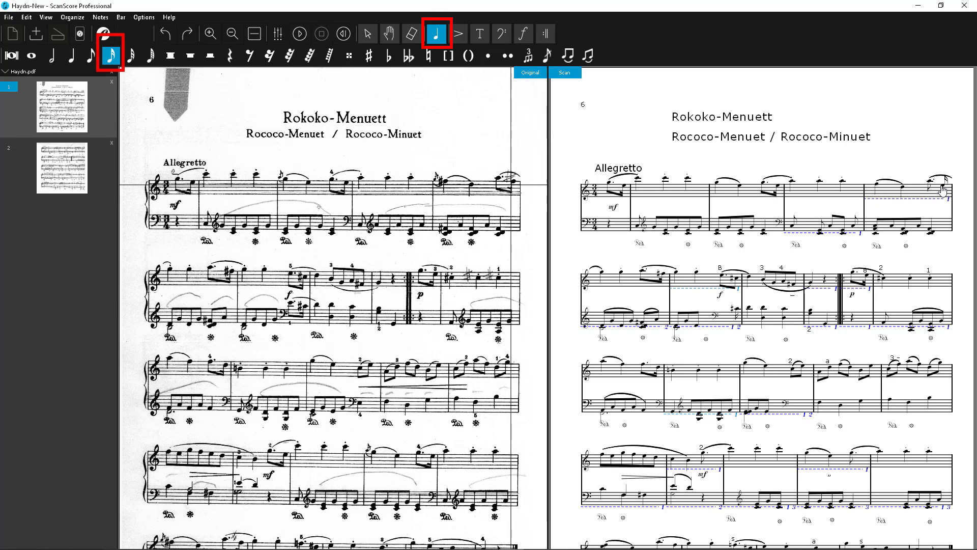
pyautogui.click(942, 188)
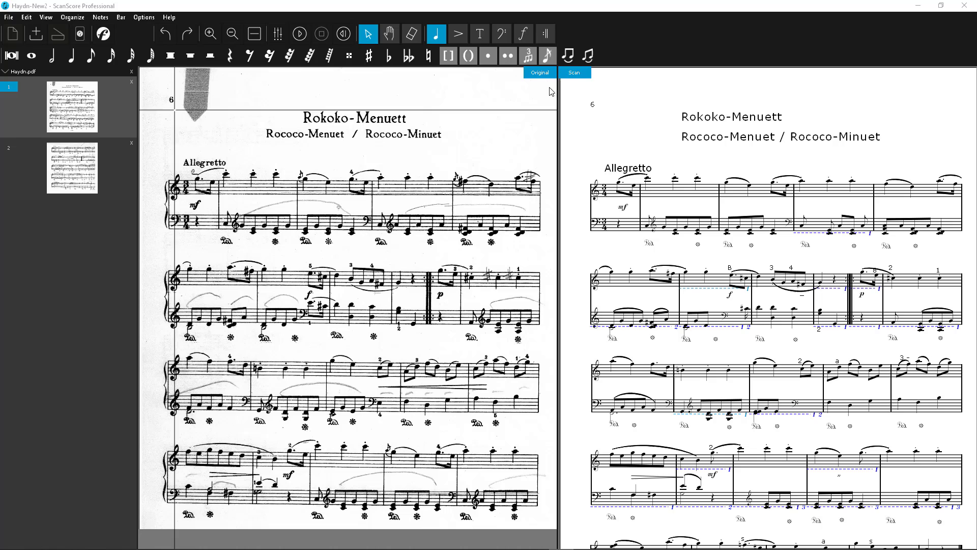
# Place a treble clef on the lower staff of bar 4 and add an eighth note before it.
pyautogui.click(498, 37)
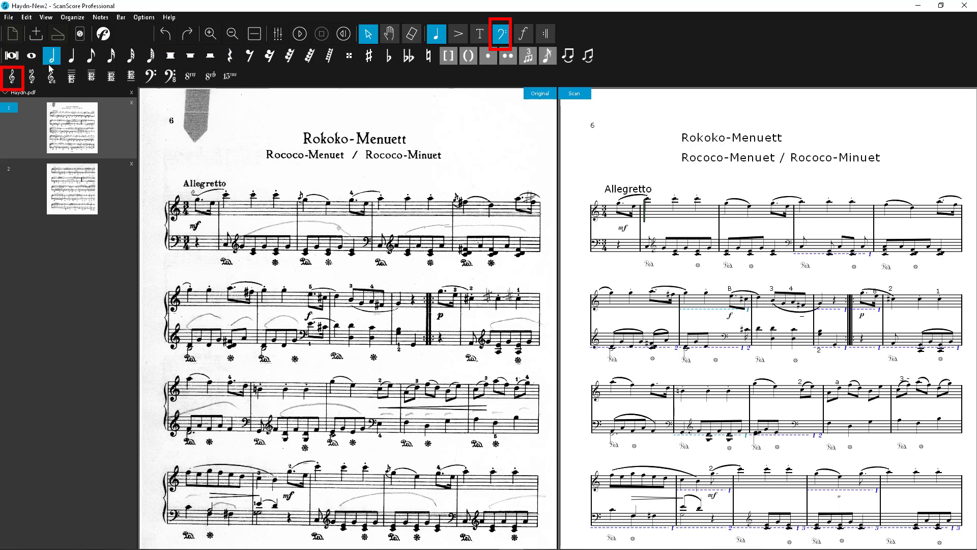
pyautogui.click(15, 81)
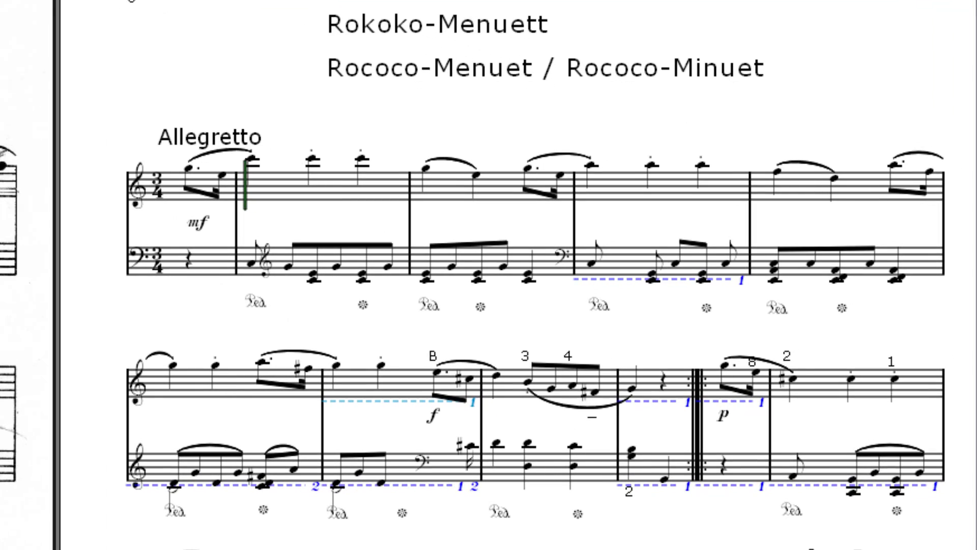
pyautogui.moveTo(5, 208)
pyautogui.mouseDown()
pyautogui.moveTo(72, 211)
pyautogui.moveTo(183, 279)
pyautogui.moveTo(557, 286)
pyautogui.moveTo(589, 273)
pyautogui.moveTo(620, 281)
pyautogui.mouseUp()
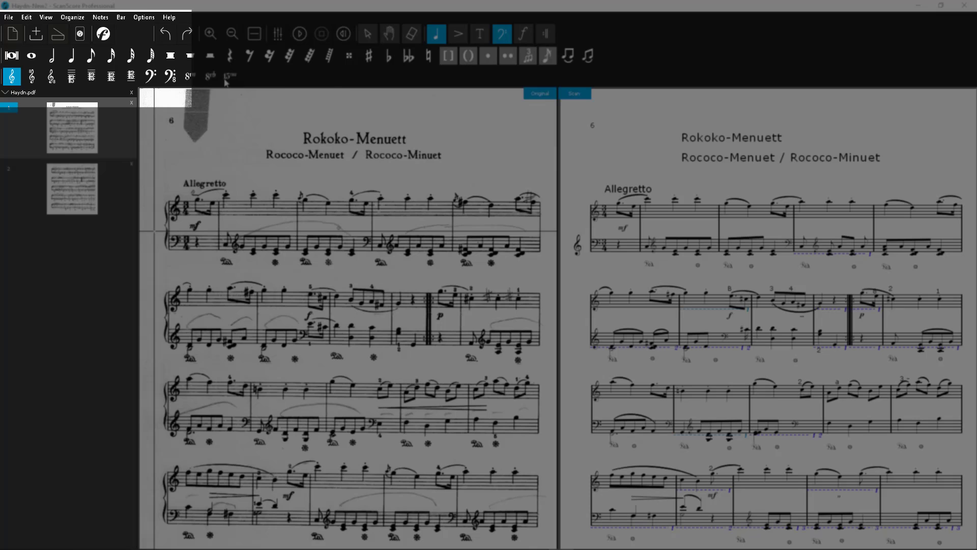
pyautogui.click(87, 56)
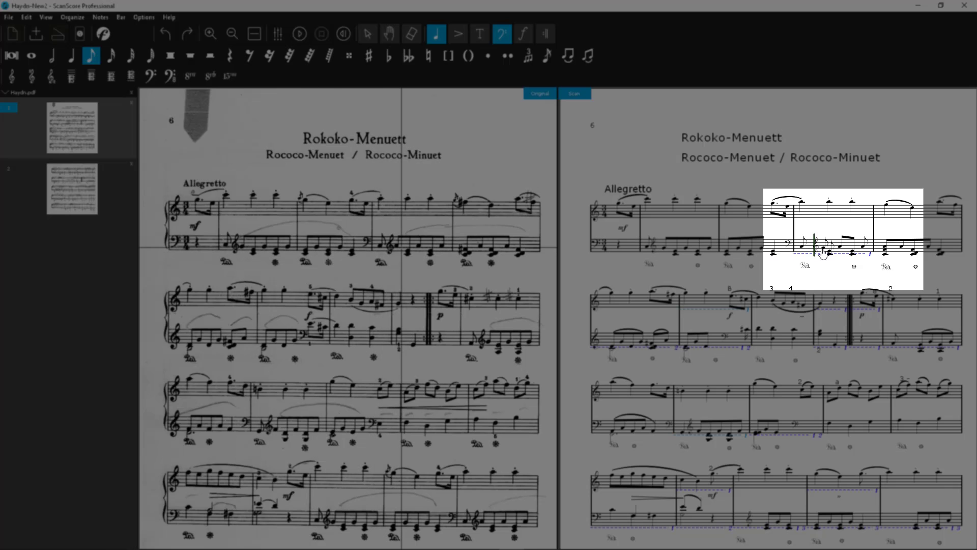
pyautogui.click(823, 249)
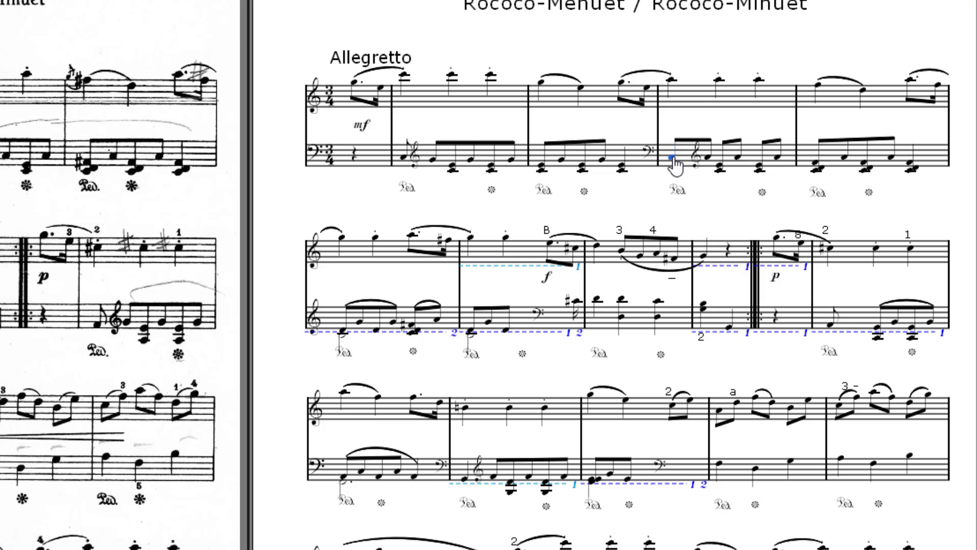
# Separate the new bass eighth note in bar 4 from its beam with Group Beams > Separate.
pyautogui.rightClick(675, 162)
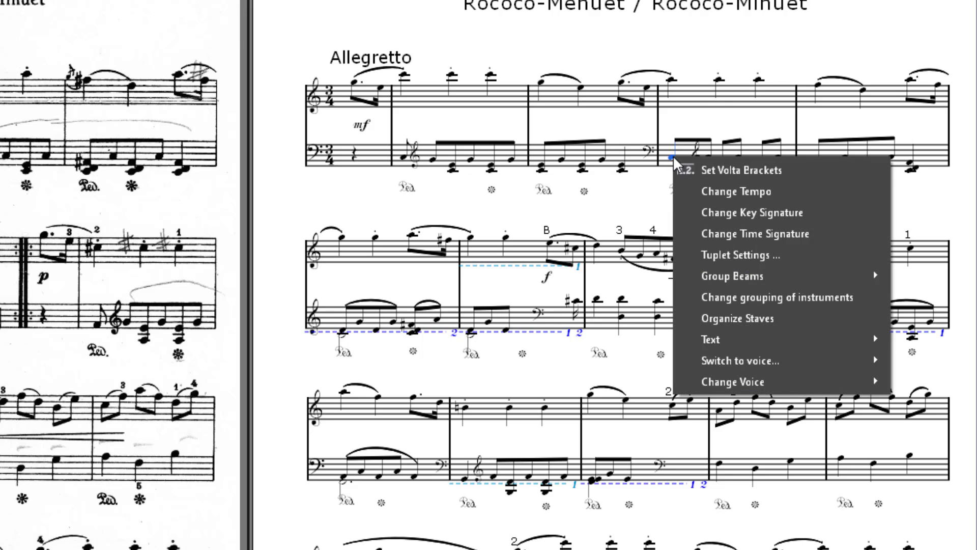
pyautogui.moveTo(740, 286)
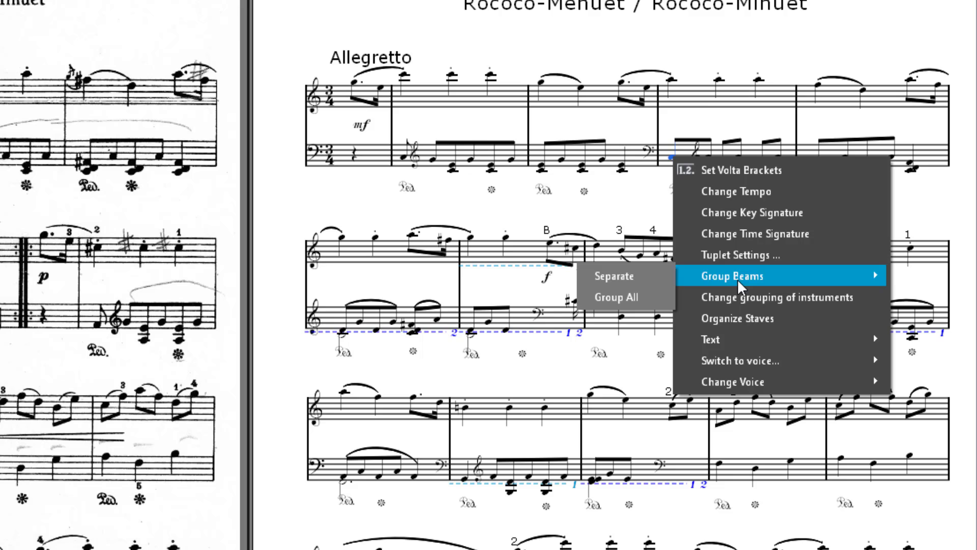
pyautogui.click(657, 277)
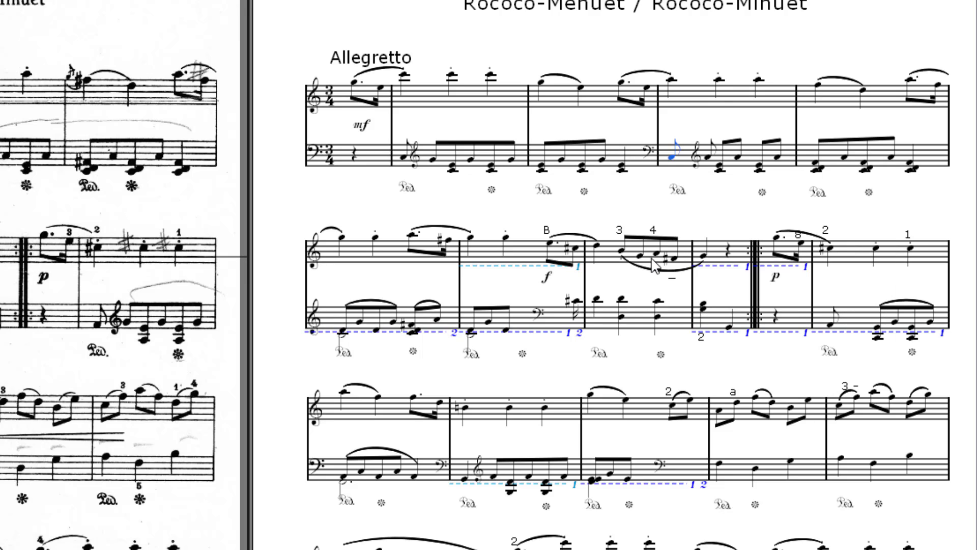
pyautogui.click(704, 204)
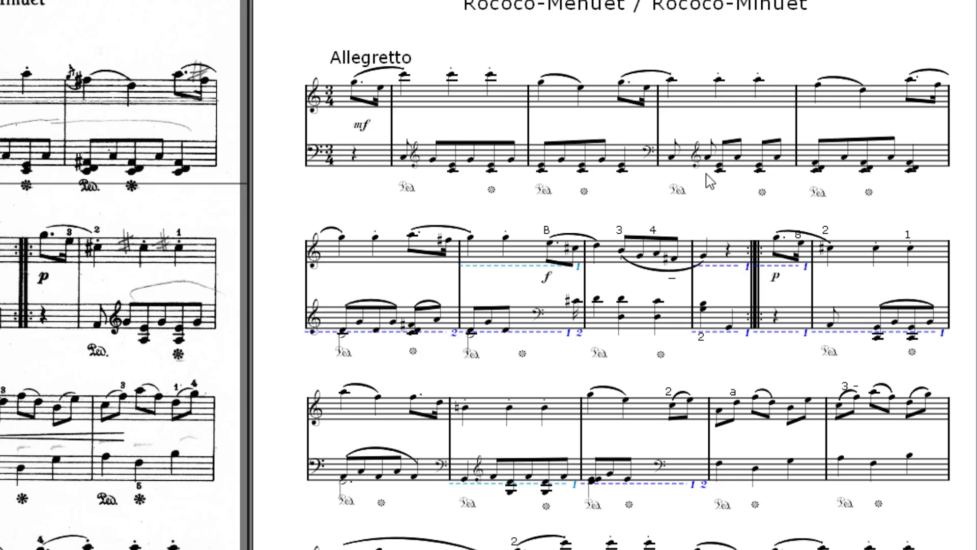
# Beam the bass eighths after the treble clef in bar 4 together with Group Beams > Group All.
pyautogui.click(711, 138)
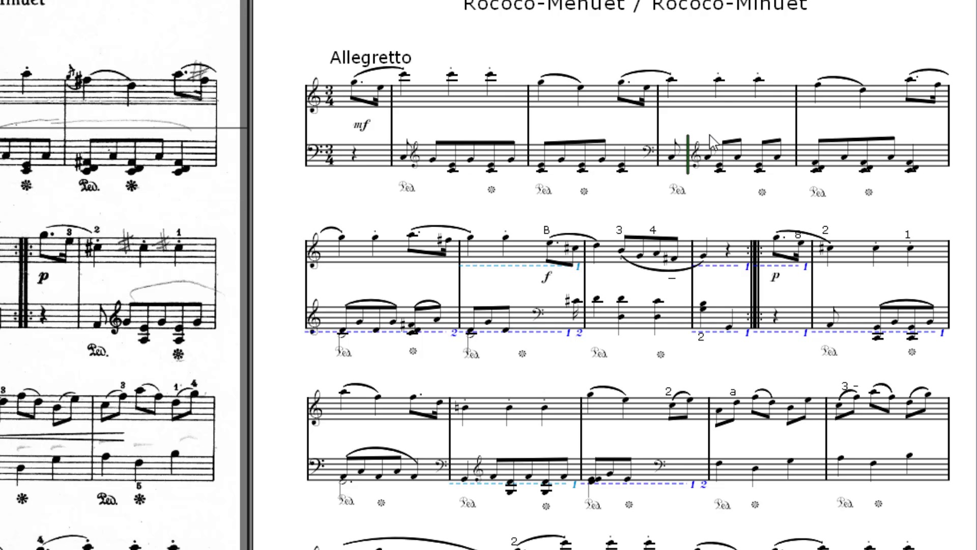
pyautogui.keyDown('shift'); pyautogui.click(788, 192); pyautogui.keyUp('shift')
pyautogui.rightClick(719, 165)
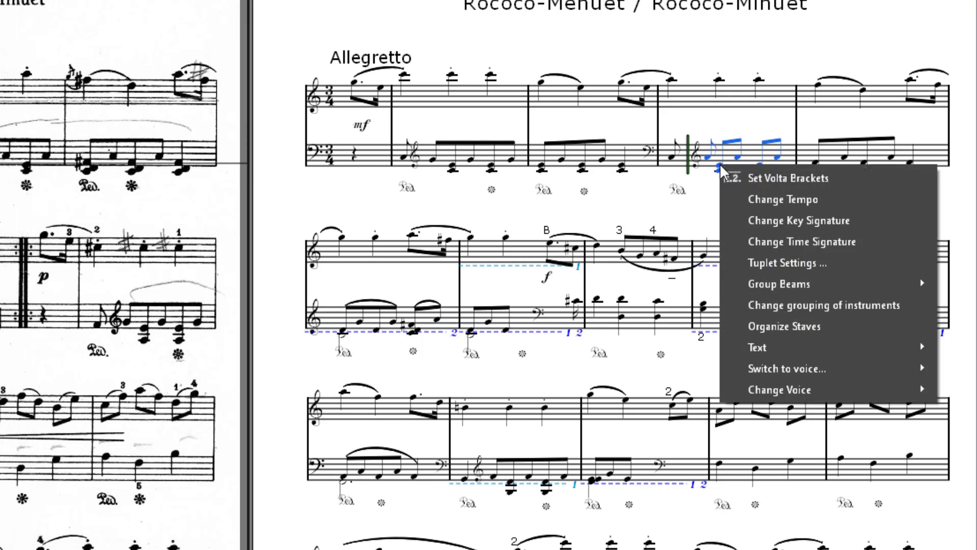
pyautogui.moveTo(769, 286)
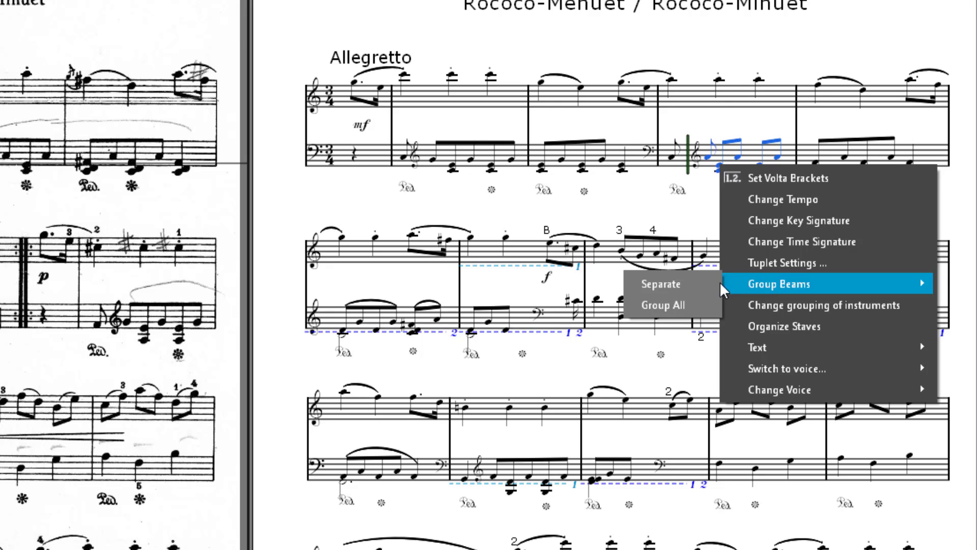
pyautogui.click(657, 283)
pyautogui.rightClick(723, 167)
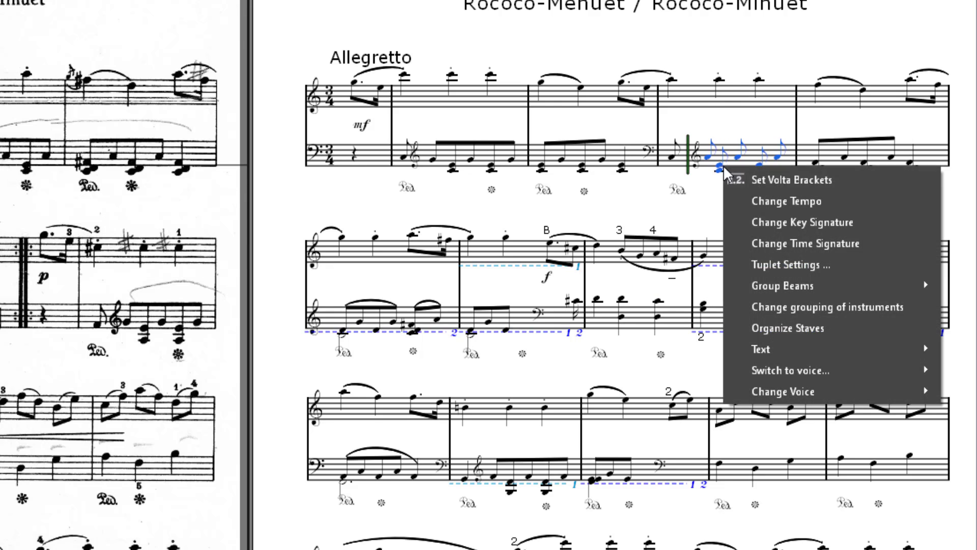
pyautogui.moveTo(924, 286)
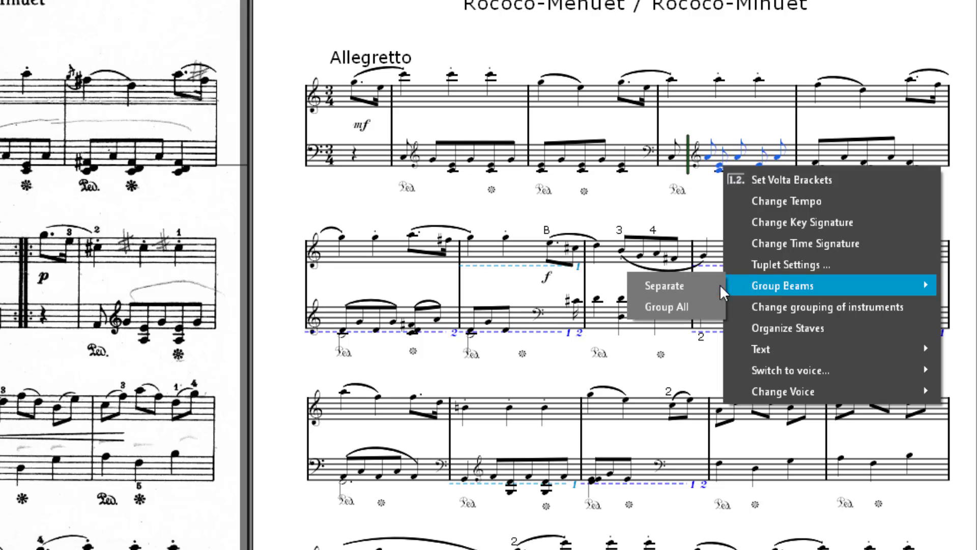
pyautogui.click(703, 308)
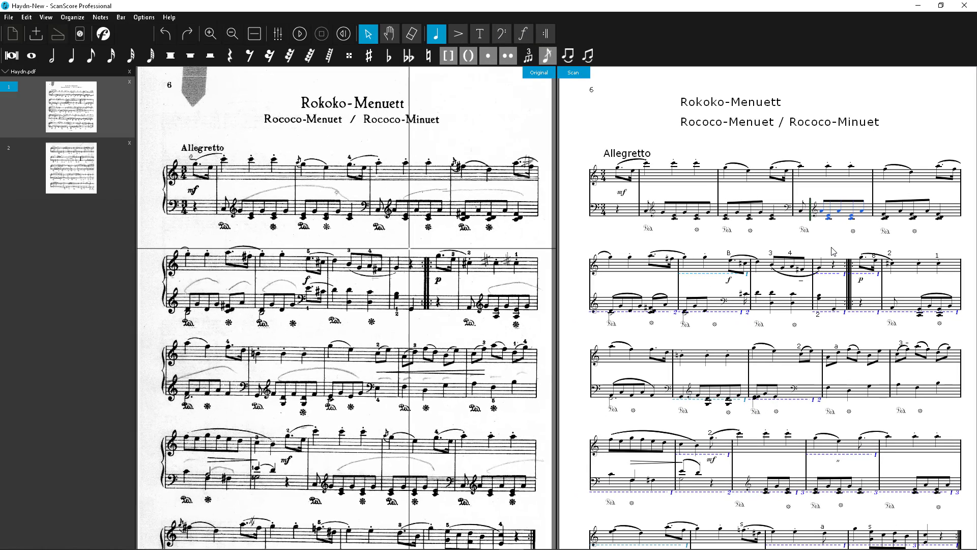
# Switch editing to voice 2 on the third-line lower staff, then back to voice 1.
pyautogui.click(727, 223)
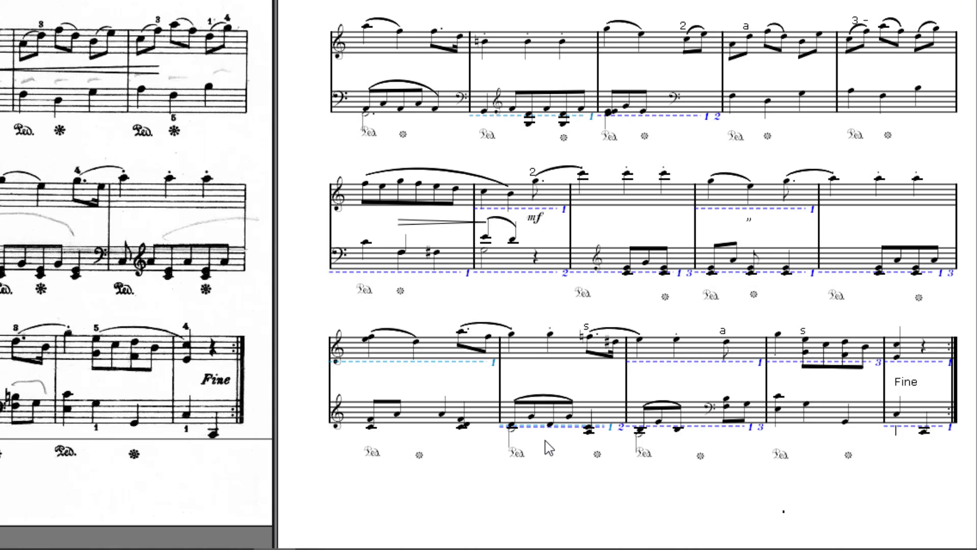
pyautogui.rightClick(545, 441)
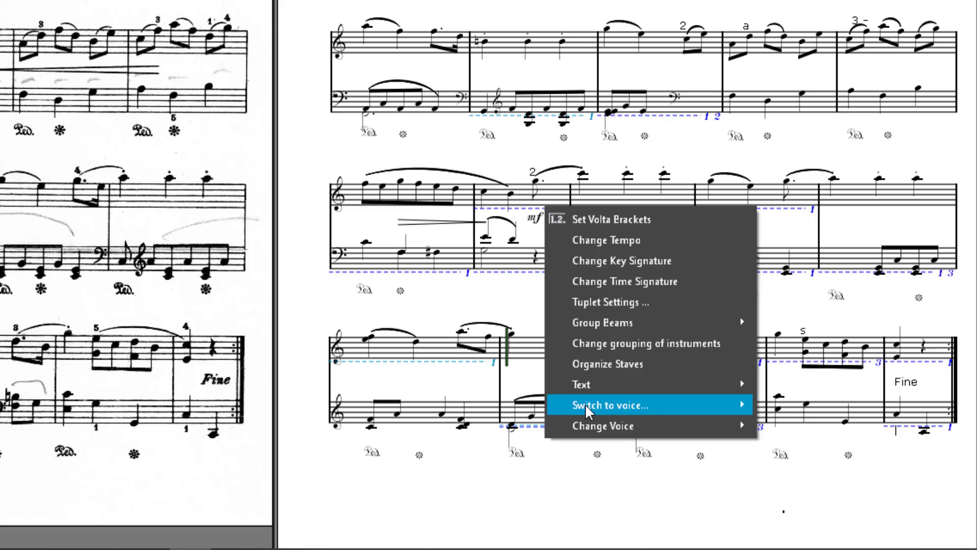
pyautogui.moveTo(588, 410)
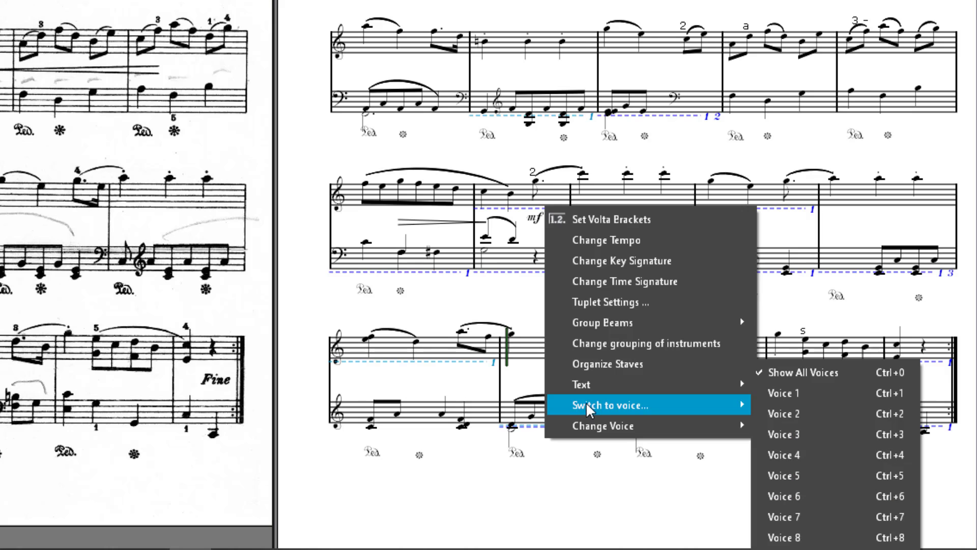
pyautogui.click(798, 415)
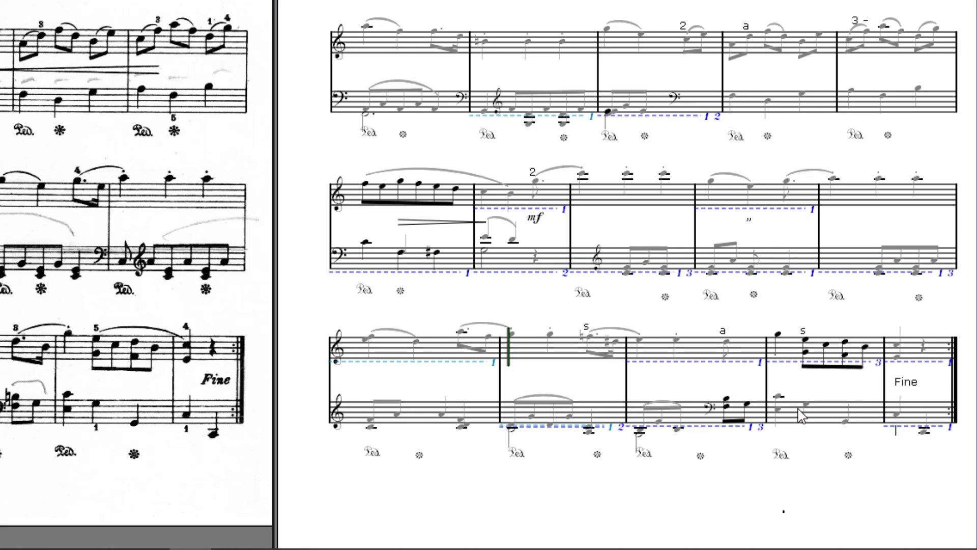
pyautogui.rightClick(551, 444)
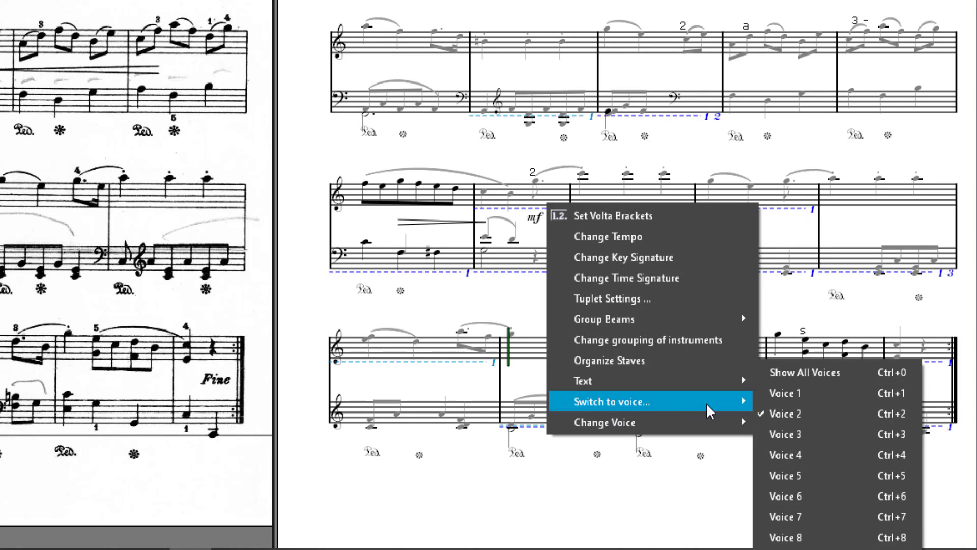
pyautogui.click(792, 392)
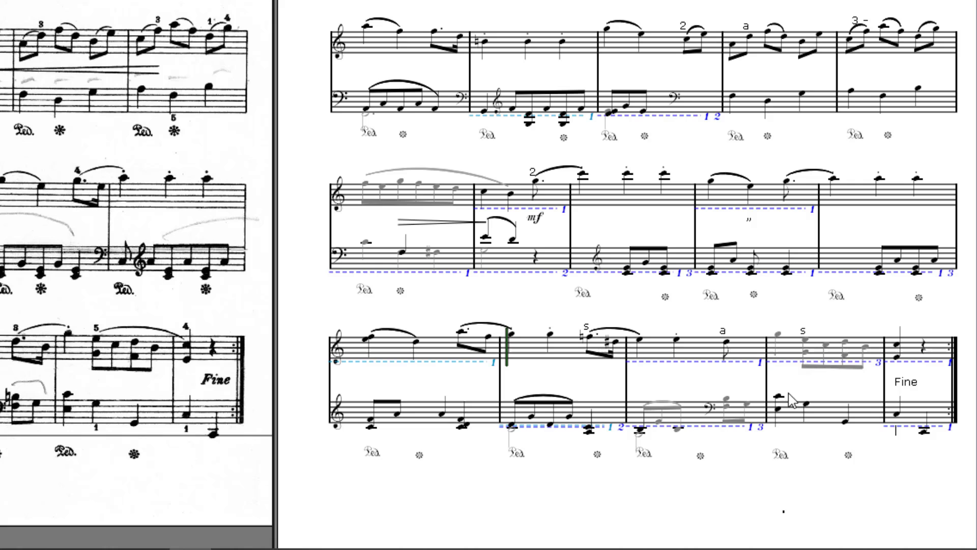
# Move the misread lower-staff notes to voice 2 and show all voices.
pyautogui.rightClick(589, 433)
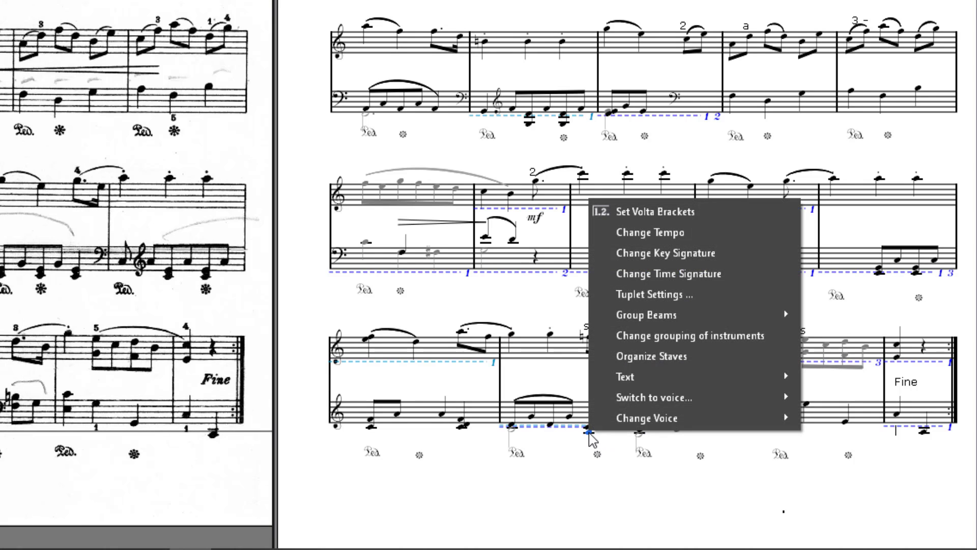
pyautogui.moveTo(615, 423)
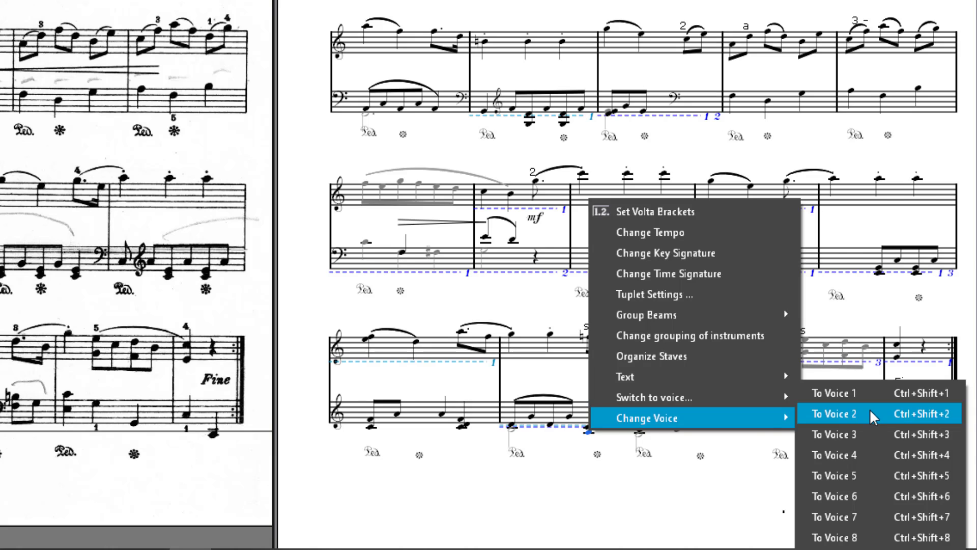
pyautogui.click(873, 416)
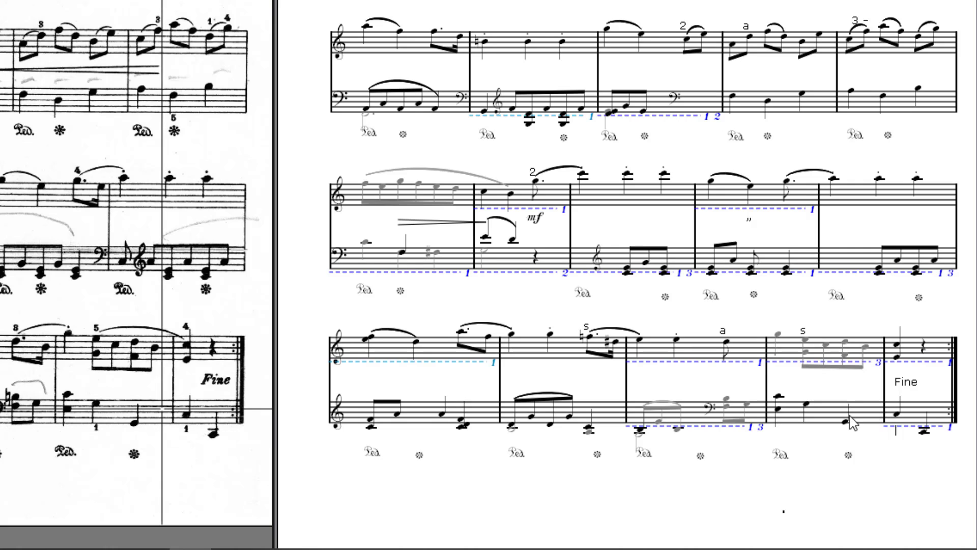
pyautogui.rightClick(610, 396)
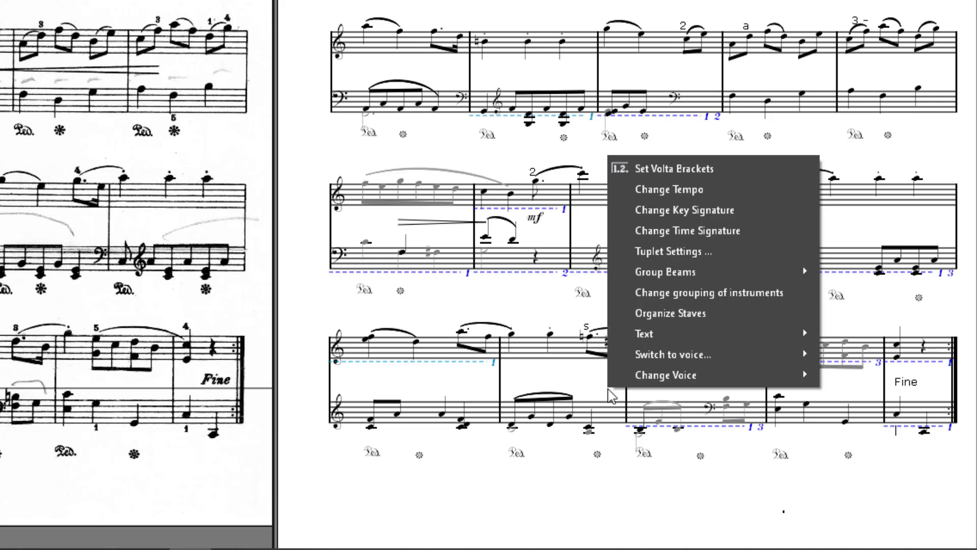
pyautogui.moveTo(691, 353)
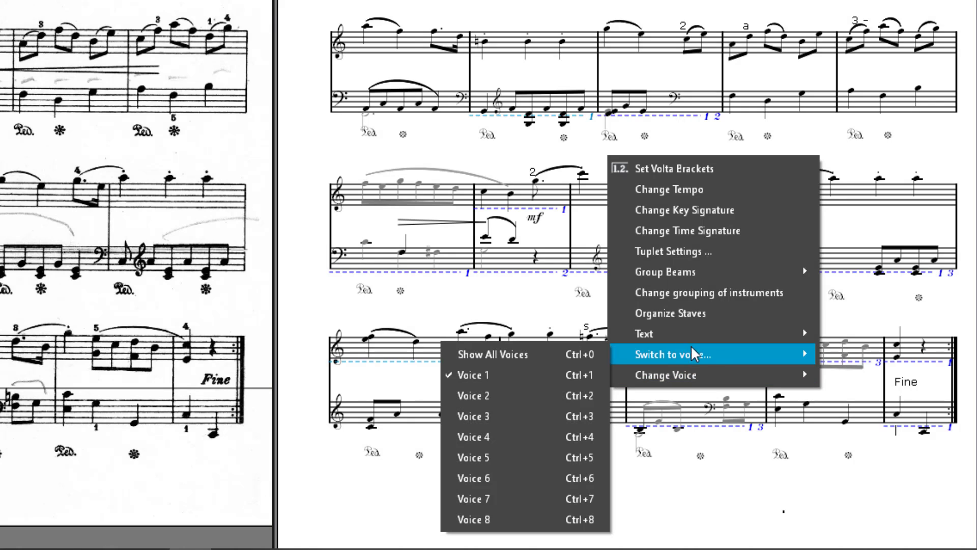
pyautogui.click(542, 352)
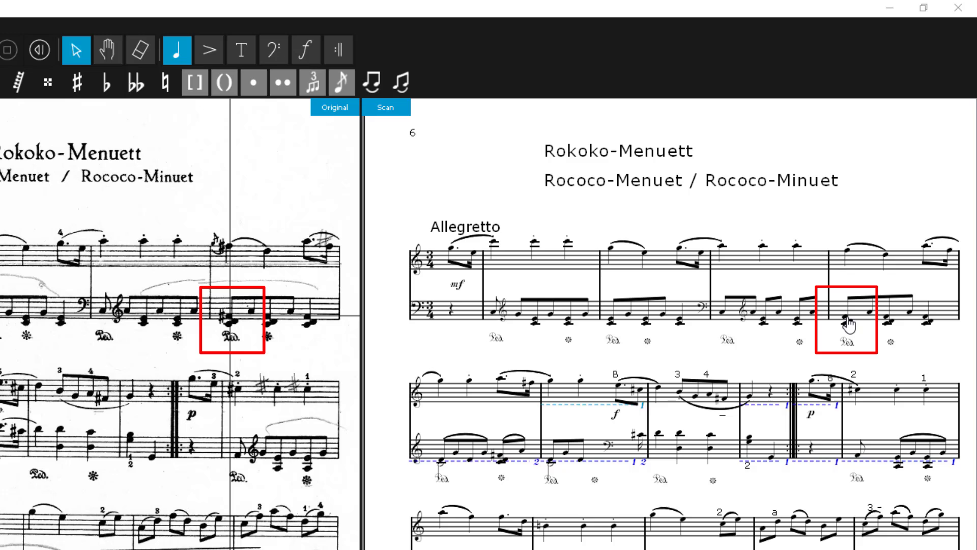
# Add sharps to the first bass note and first treble note of measure 5.
pyautogui.click(849, 324)
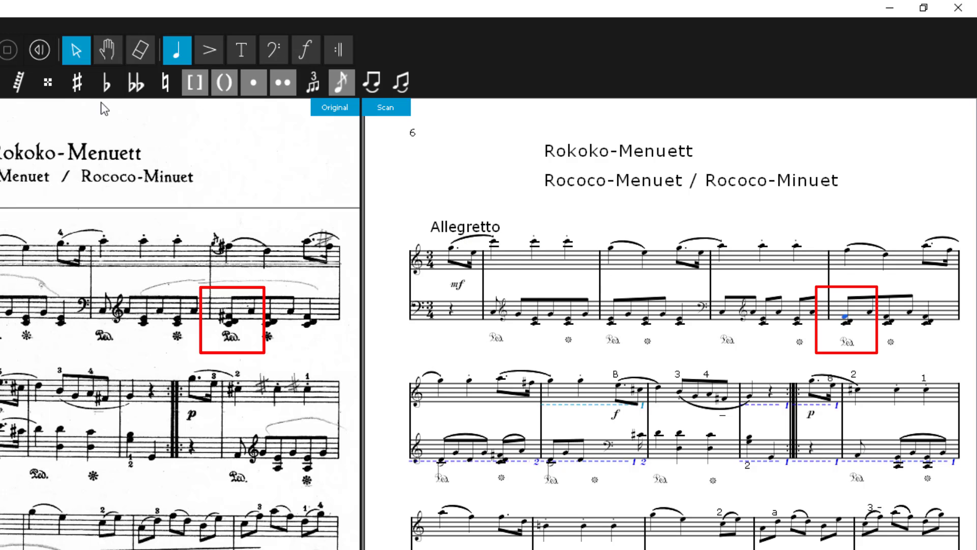
pyautogui.click(85, 92)
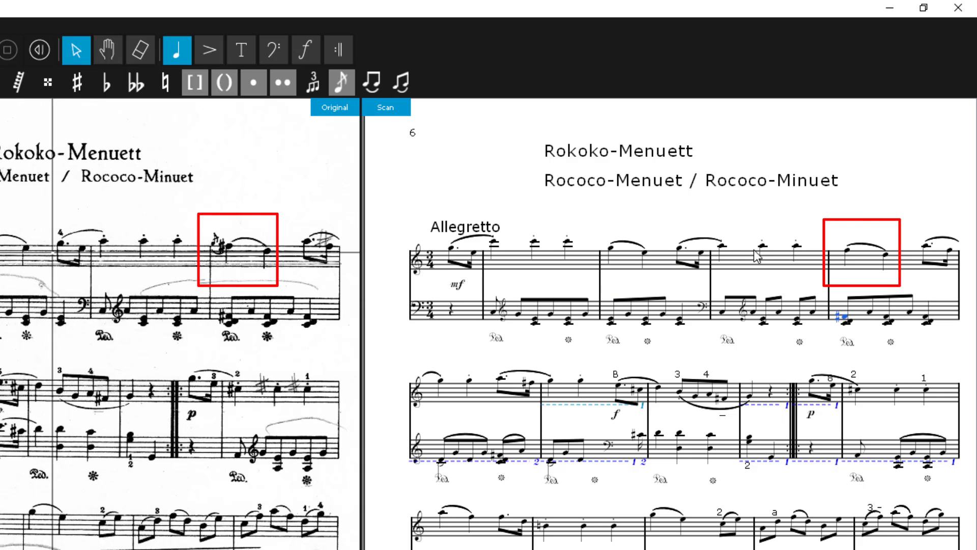
pyautogui.click(846, 252)
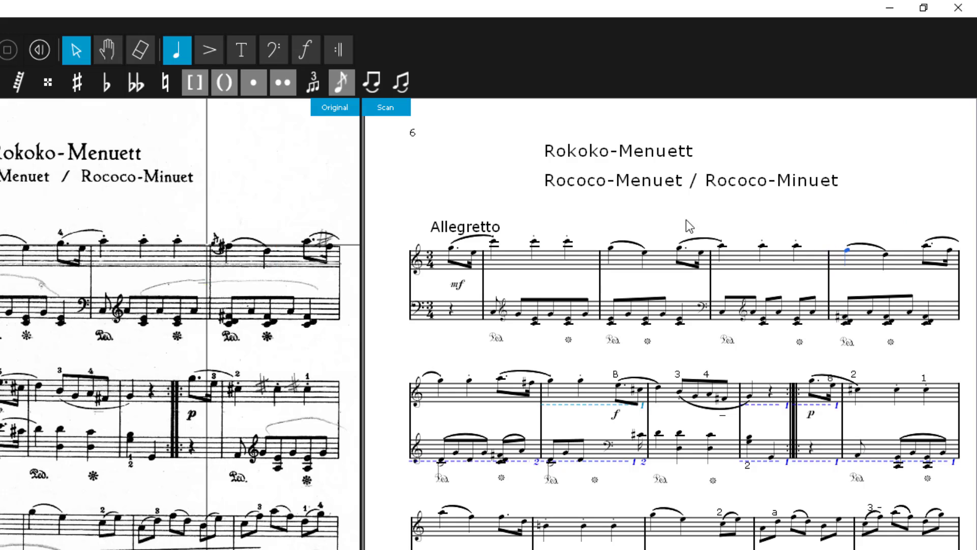
pyautogui.click(84, 80)
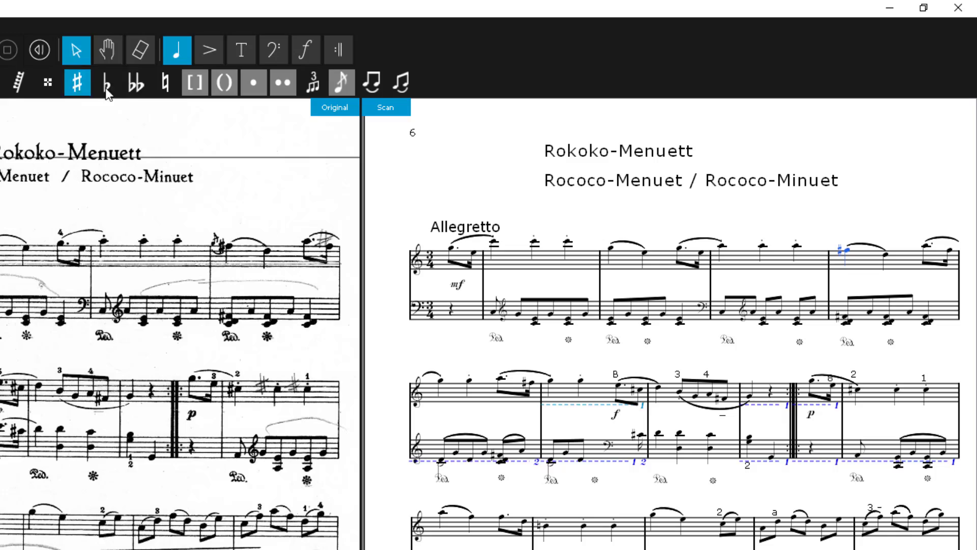
pyautogui.click(819, 282)
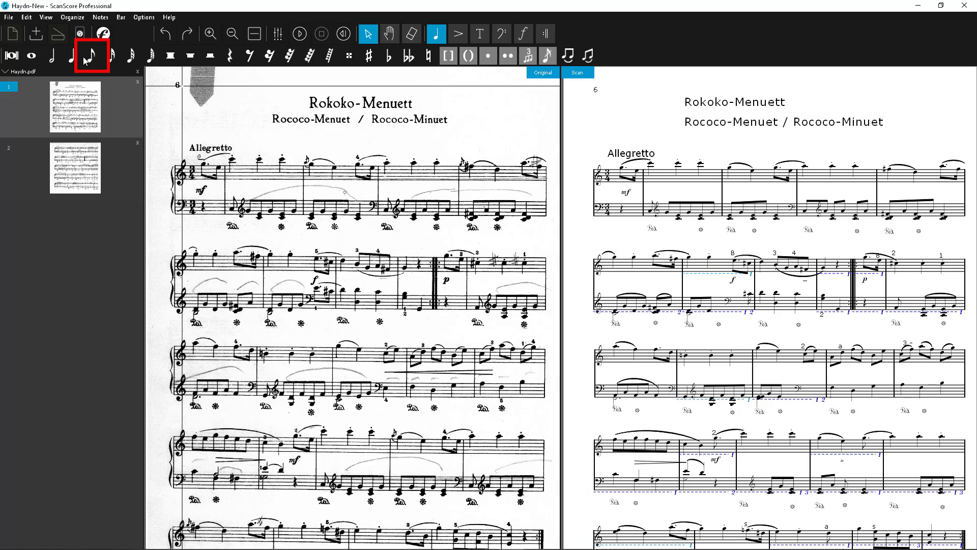
# Insert an eighth grace note before a note in the Menuett's opening melody, then return to Select.
pyautogui.click(87, 56)
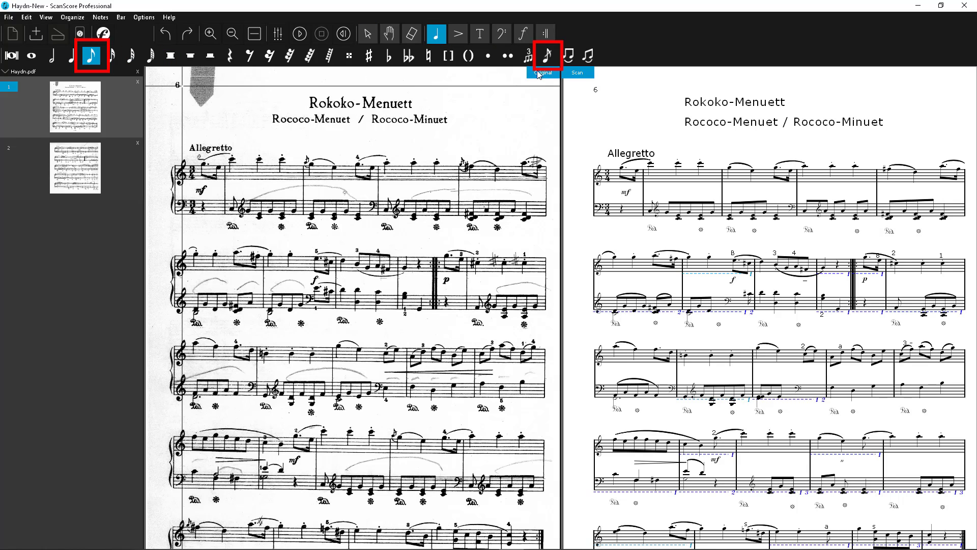
pyautogui.click(548, 56)
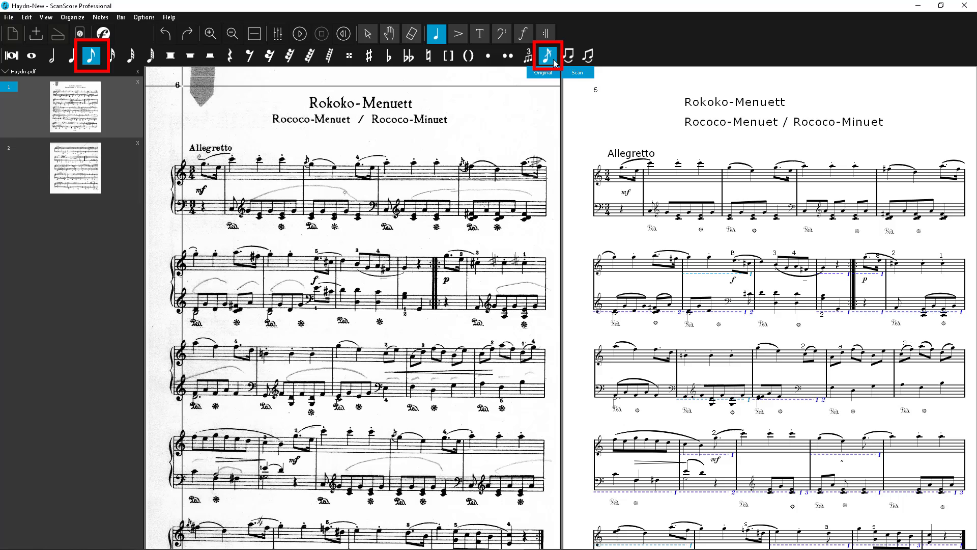
pyautogui.click(874, 177)
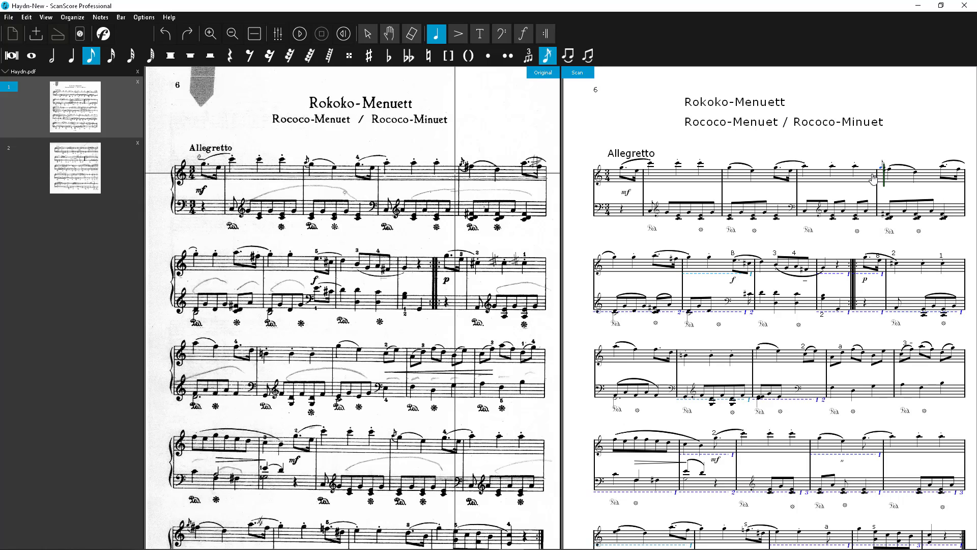
pyautogui.click(369, 34)
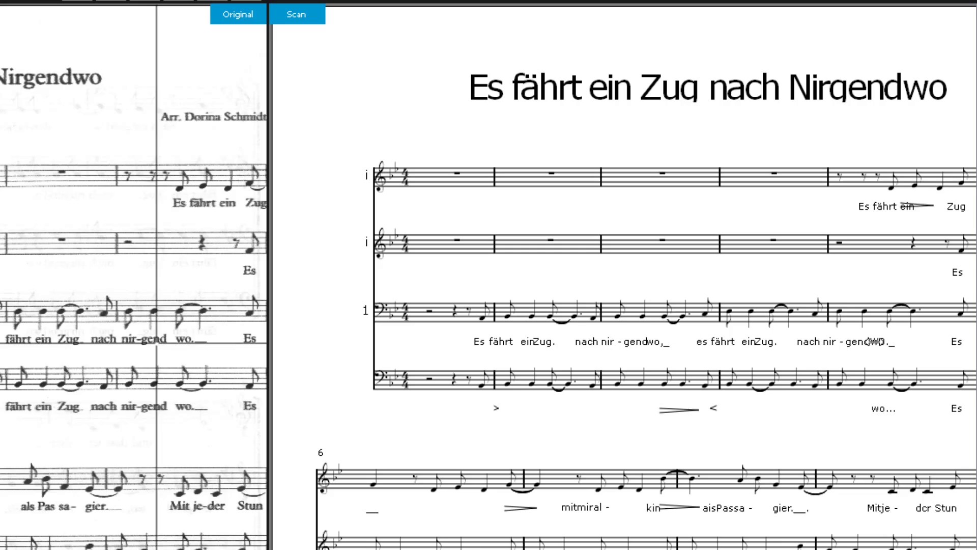
# Retype the Bass 1 lyric syllable as 'wo'.
pyautogui.doubleClick(878, 340)
pyautogui.doubleClick(878, 340)
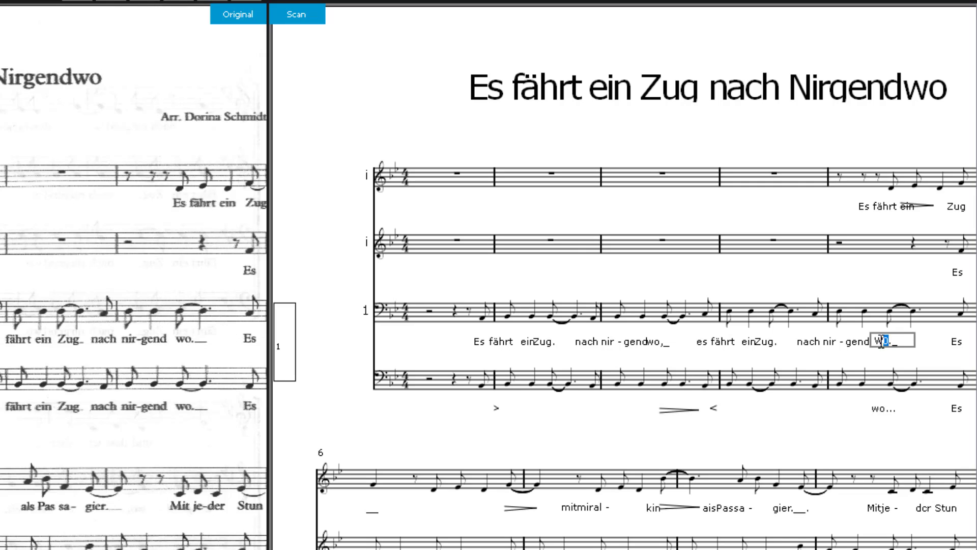
pyautogui.write('wo')
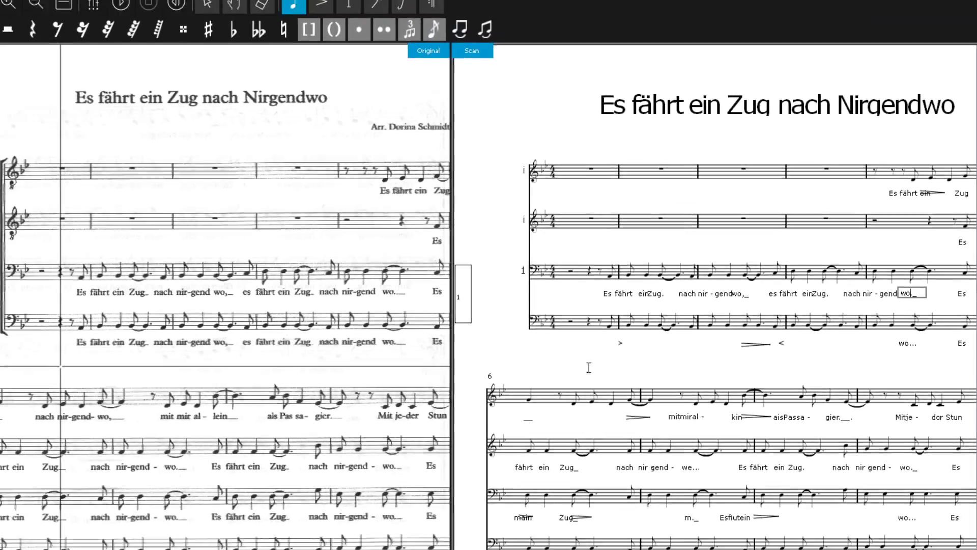
pyautogui.click(454, 442)
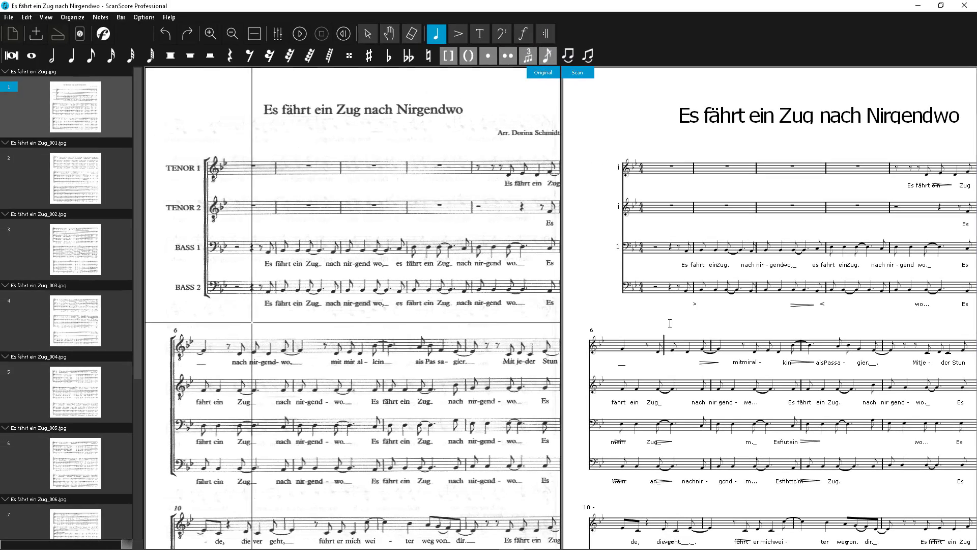
pyautogui.press('Escape')
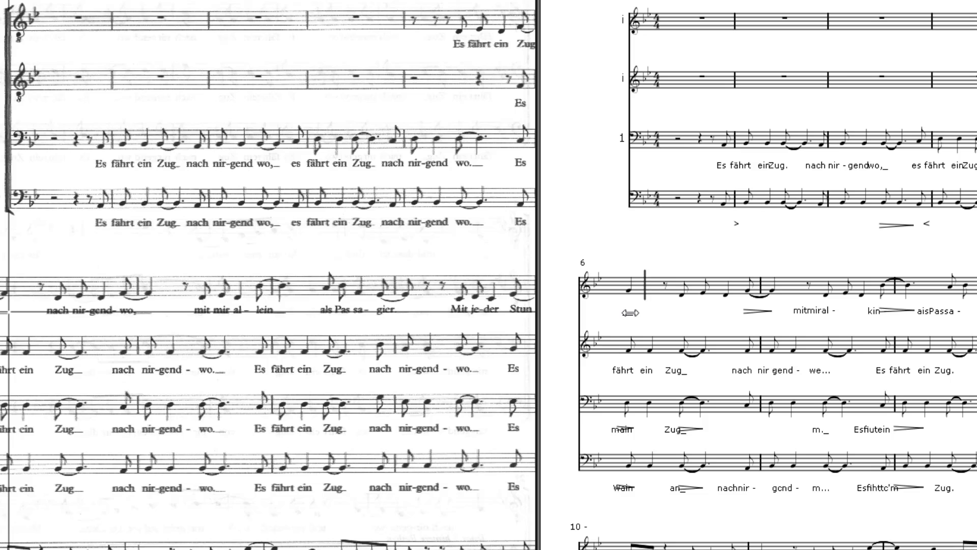
# Enter the measure 6 lyrics 'nach', 'nir-' and 'gwns' under the top voice's notes.
pyautogui.click(630, 312)
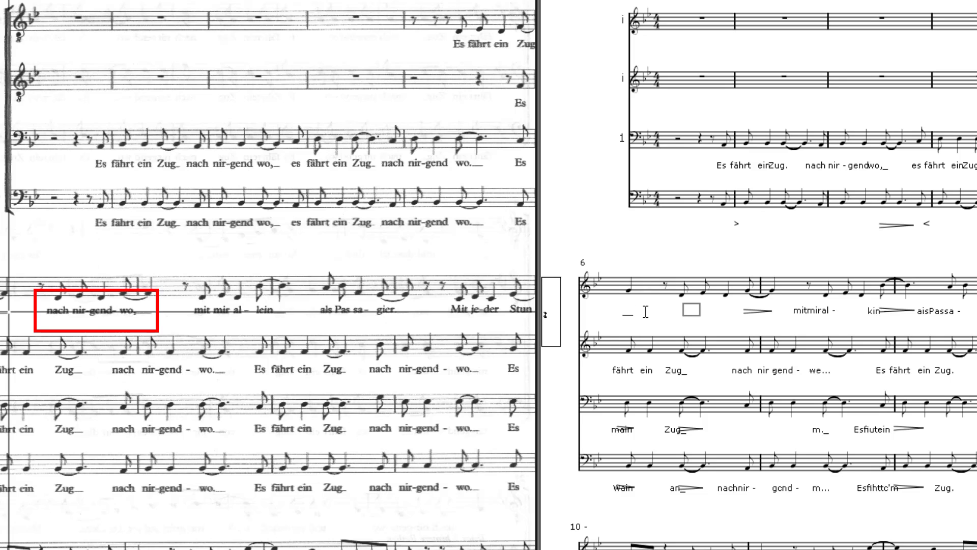
pyautogui.write('nach')
pyautogui.press('space')
pyautogui.write('nie')
pyautogui.press('BackSpace')
pyautogui.write('r-')
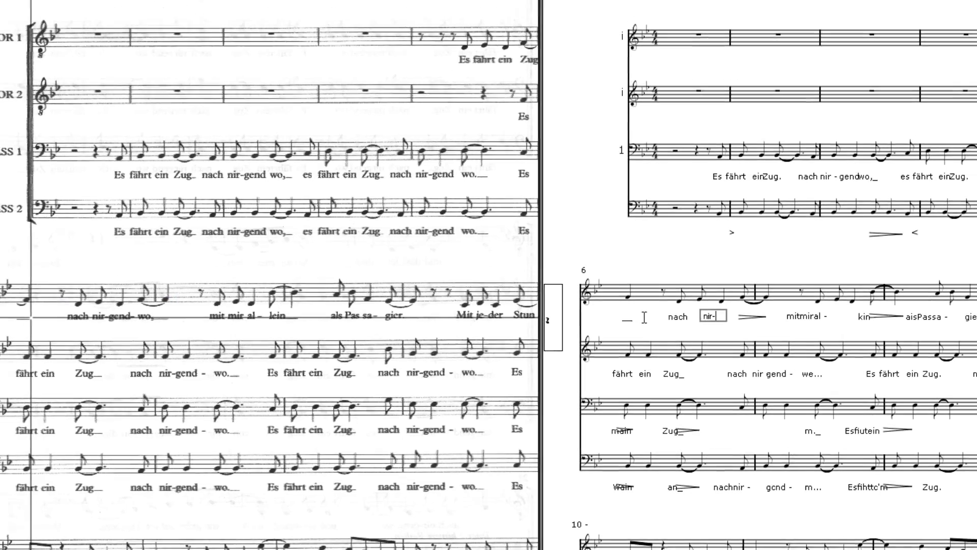
pyautogui.press('space')
pyautogui.write('gwns')
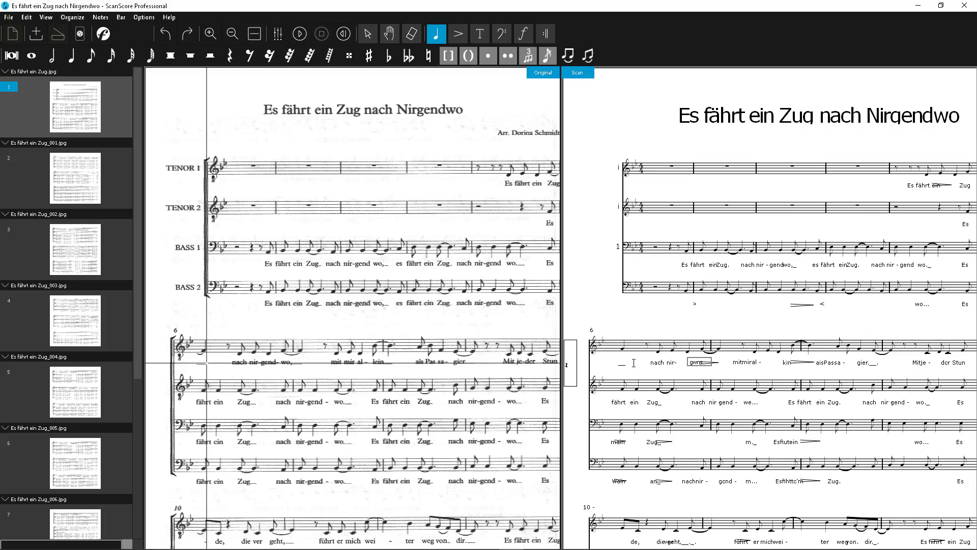
pyautogui.press('Return')
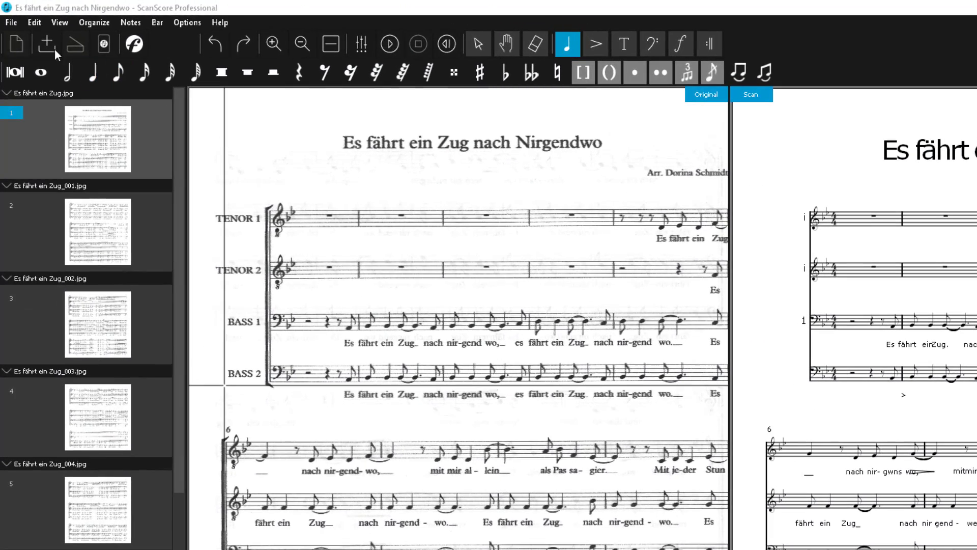
# Export the combined score pages as MusicXML.
pyautogui.click(12, 23)
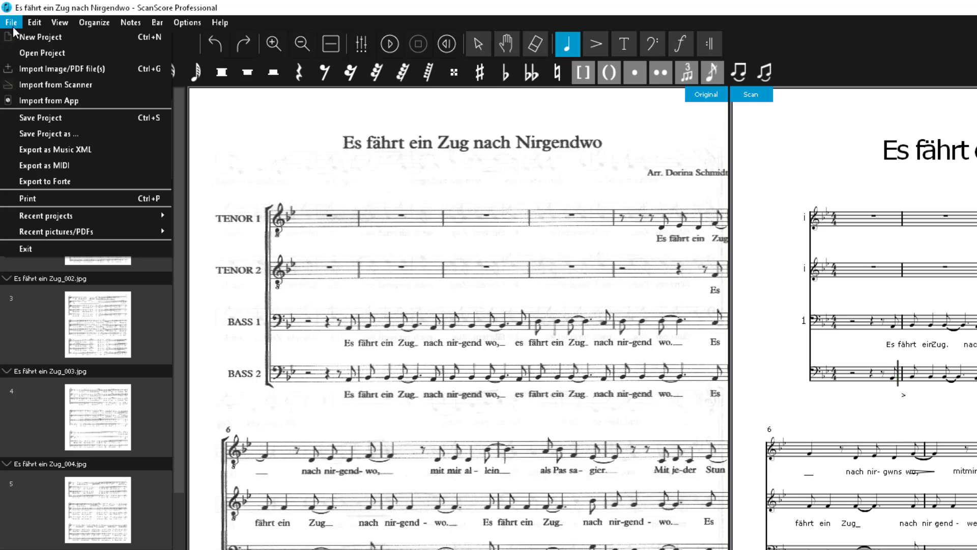
pyautogui.click(117, 148)
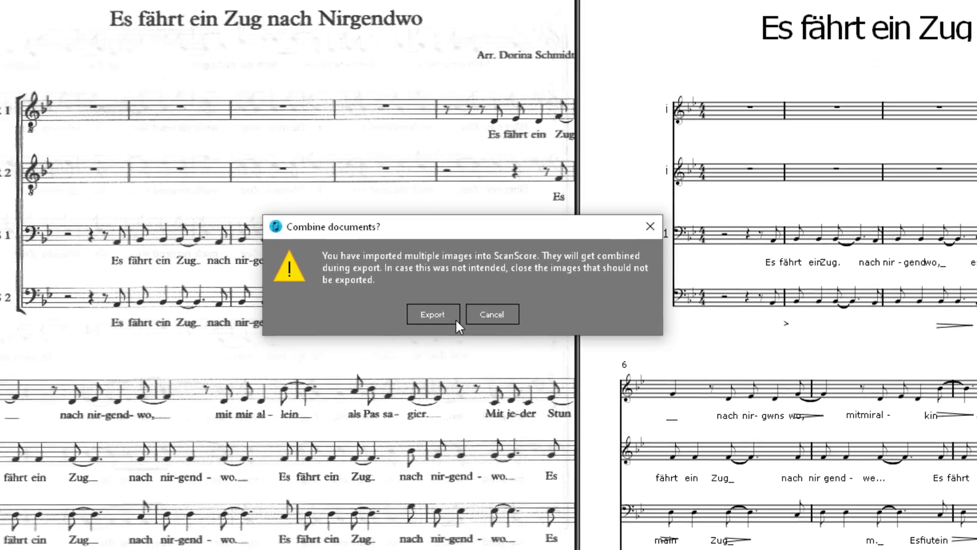
pyautogui.click(629, 392)
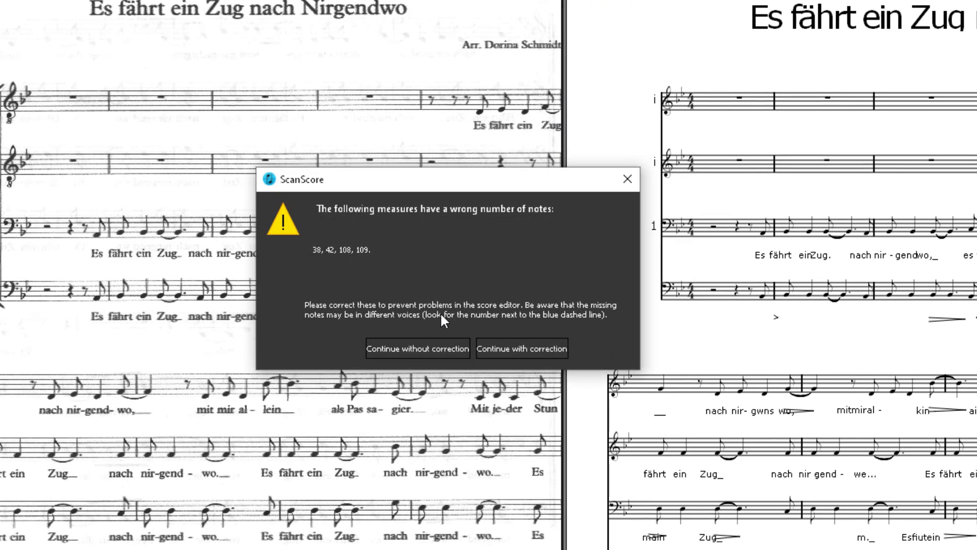